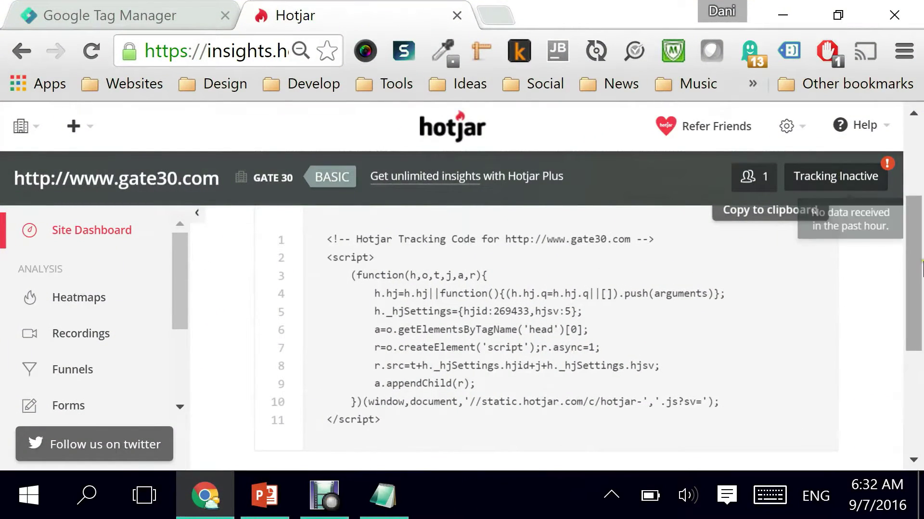
pyautogui.moveTo(921, 267); pyautogui.dragTo(904, 243)
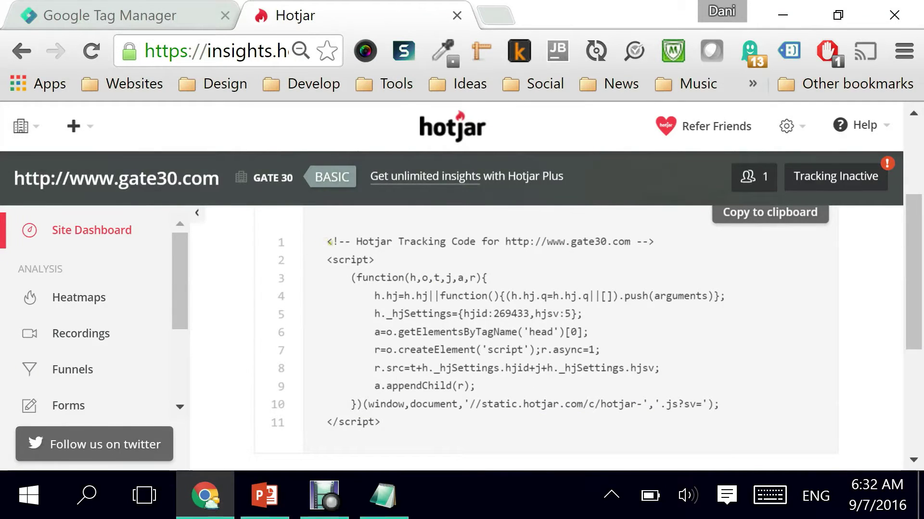
pyautogui.moveTo(327, 241); pyautogui.dragTo(400, 419)
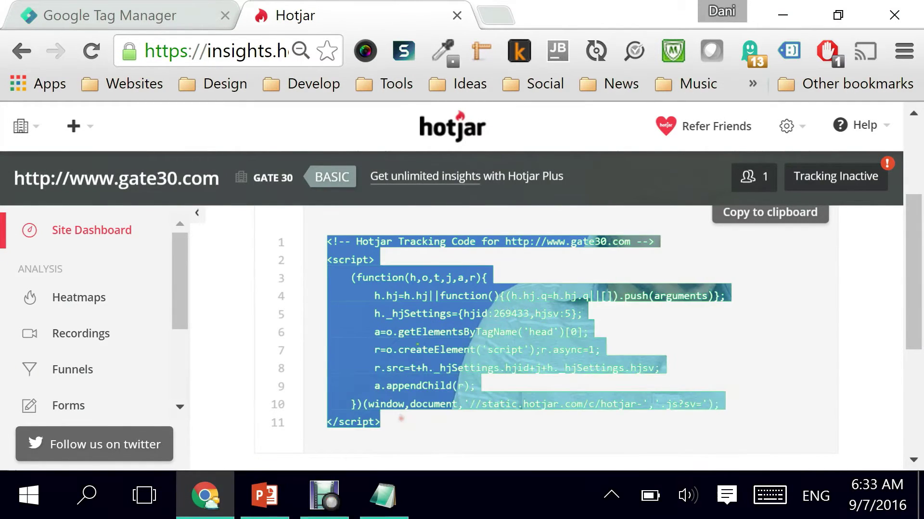
pyautogui.rightClick(417, 343)
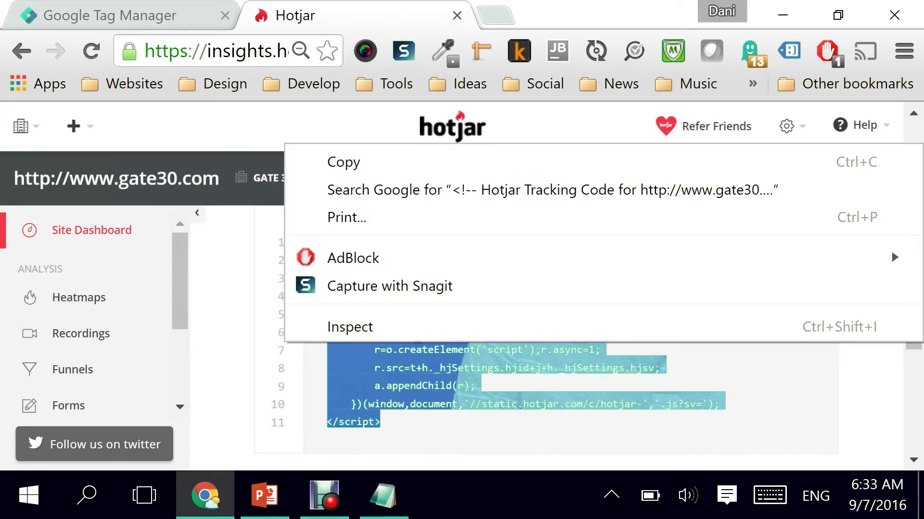
pyautogui.click(420, 163)
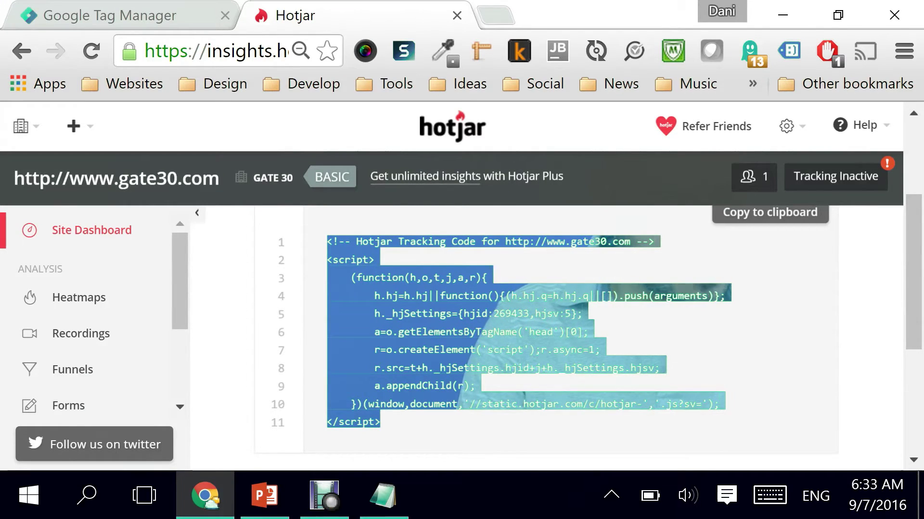
pyautogui.click(150, 22)
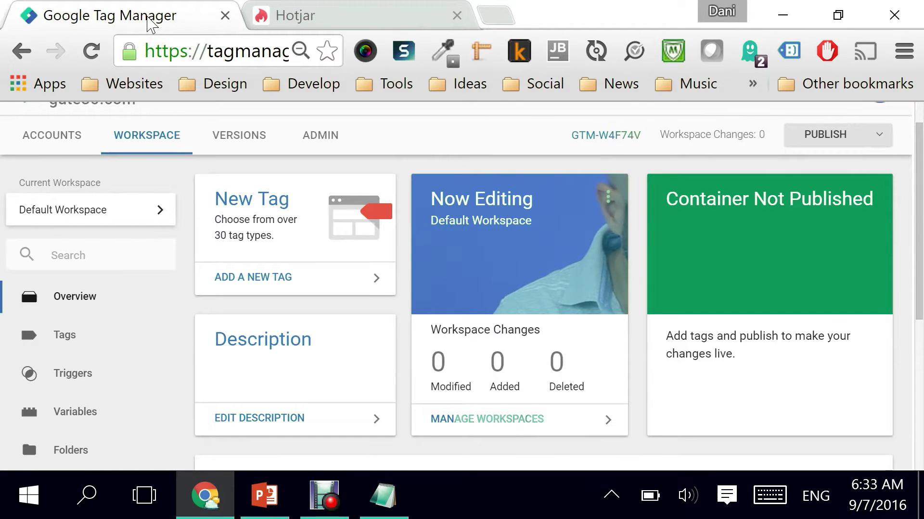
# Create a new tag in the gate30.com container, renaming 'Untitled Tag' to 'Hotjar Tracking Tag'.
pyautogui.click(67, 345)
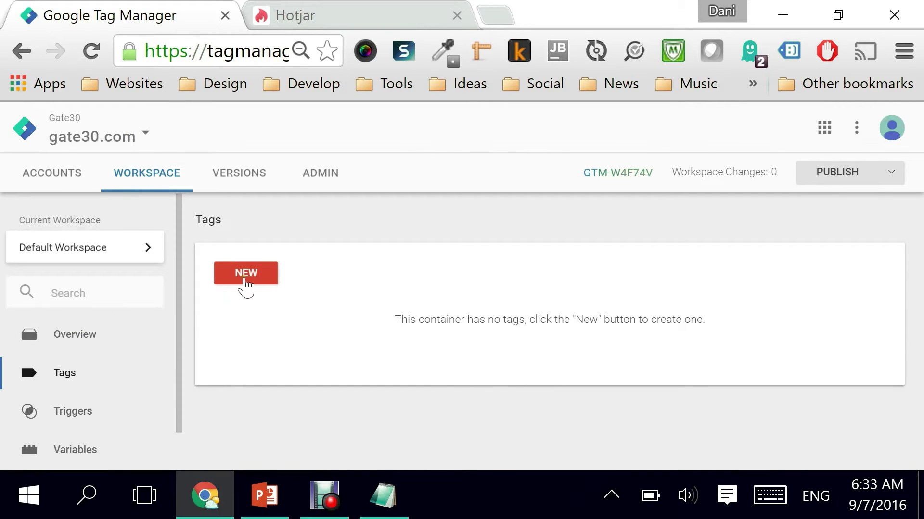
pyautogui.click(245, 274)
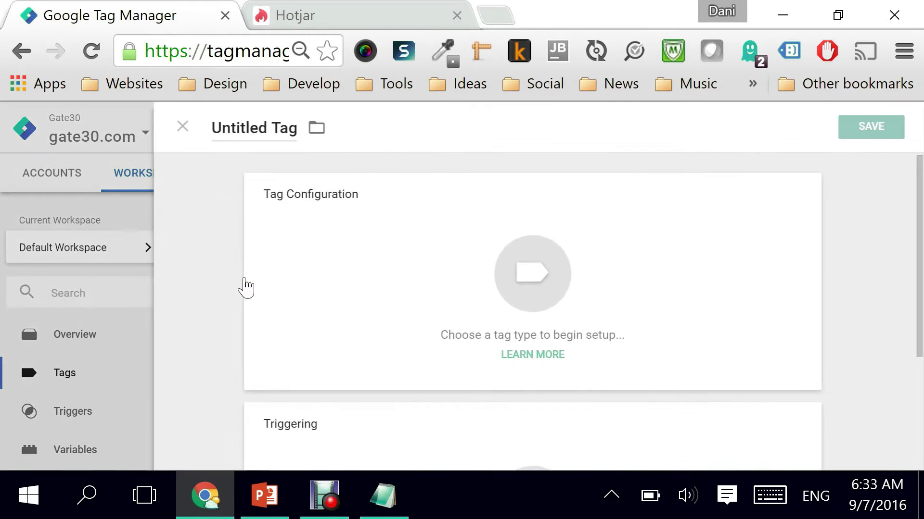
pyautogui.click(253, 128)
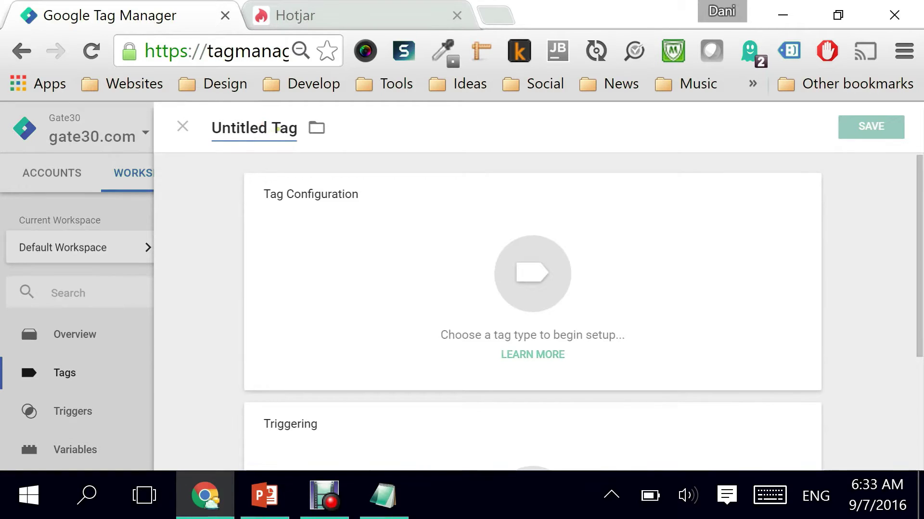
pyautogui.hotkey('shift', 'End')
pyautogui.moveTo(252, 129); pyautogui.dragTo(206, 130)
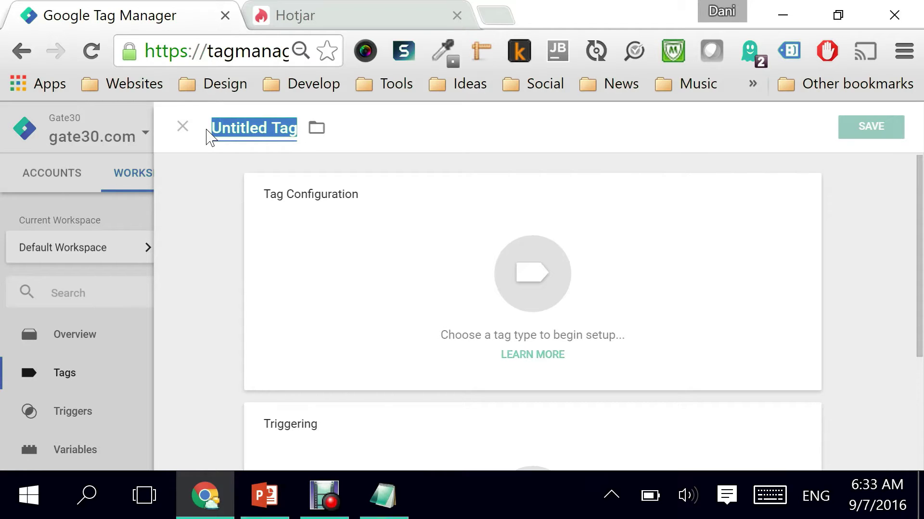
pyautogui.write('Ho')
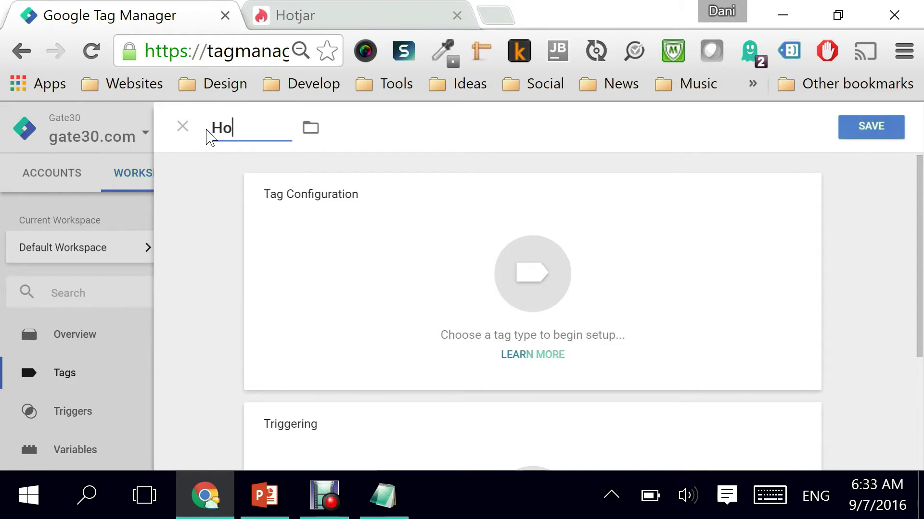
pyautogui.write('tjar ')
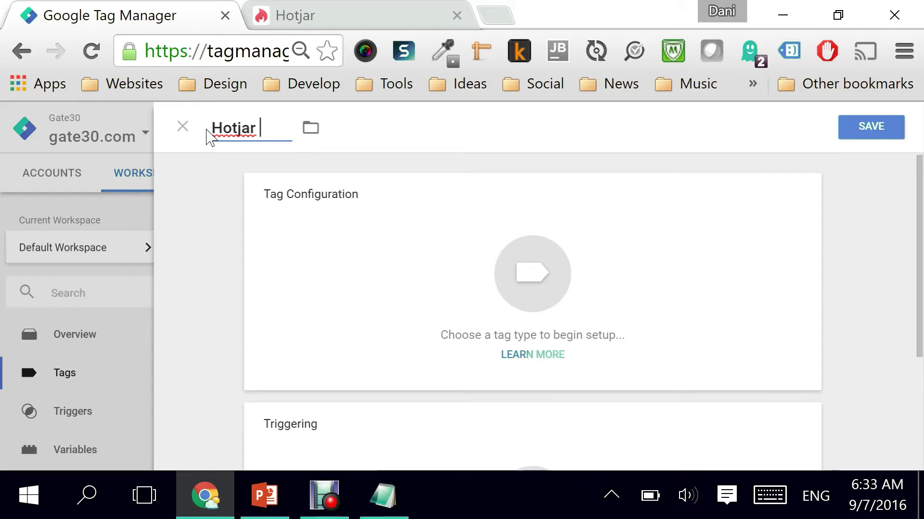
pyautogui.write('Tracki')
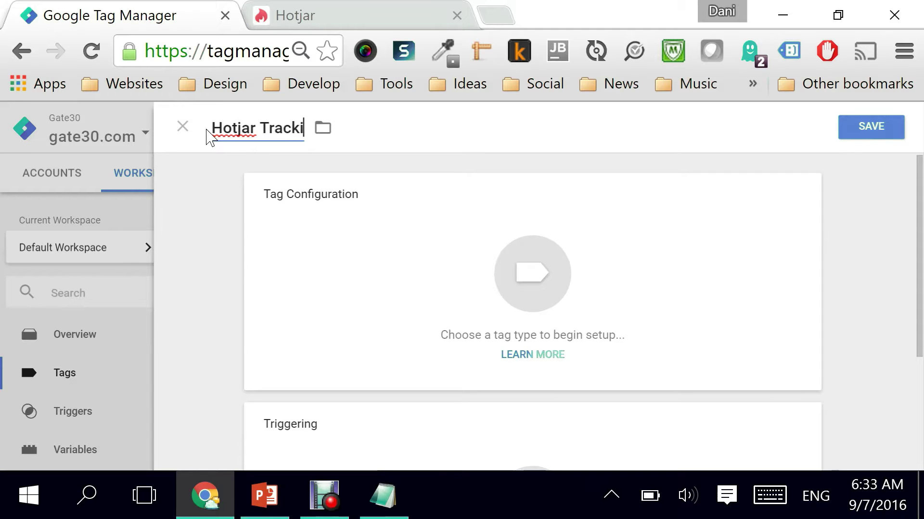
pyautogui.write('ng Code')
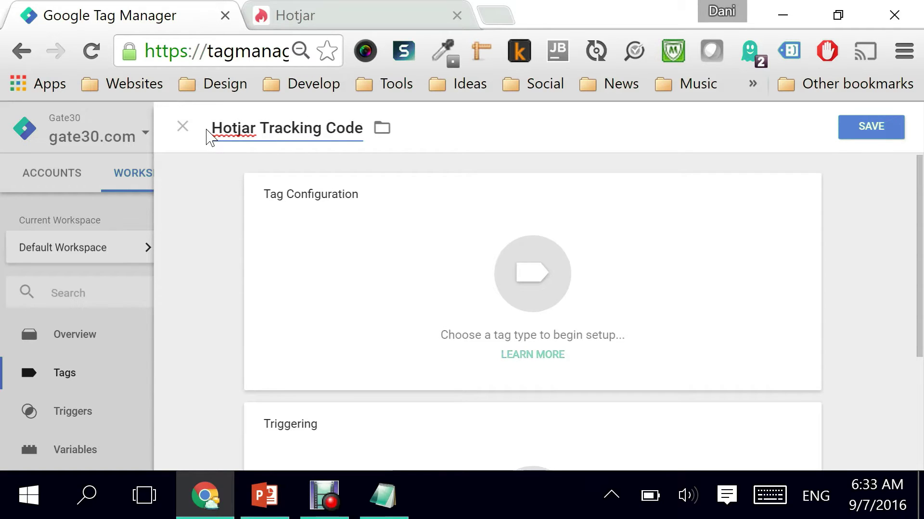
pyautogui.press('BackSpace')
pyautogui.press('BackSpace')
pyautogui.press('BackSpace')
pyautogui.press('BackSpace')
pyautogui.press('BackSpace')
pyautogui.write('Tag')
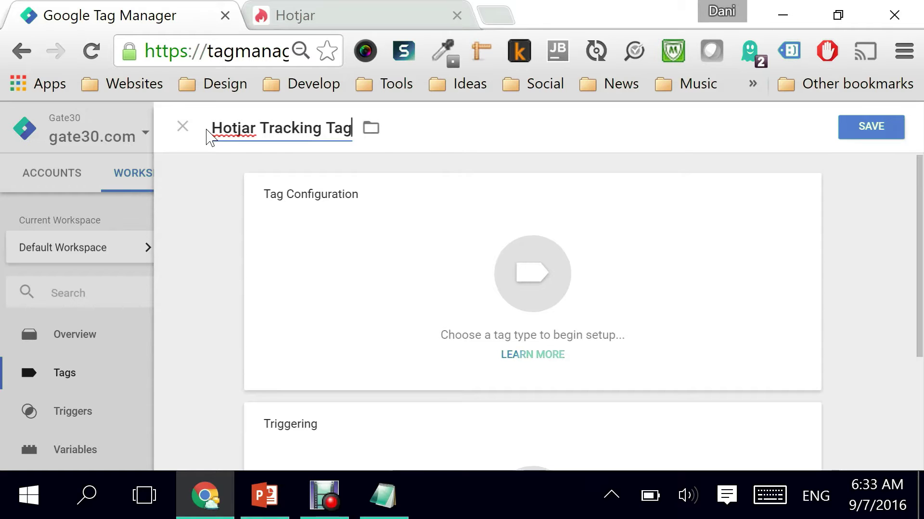
pyautogui.moveTo(367, 200)
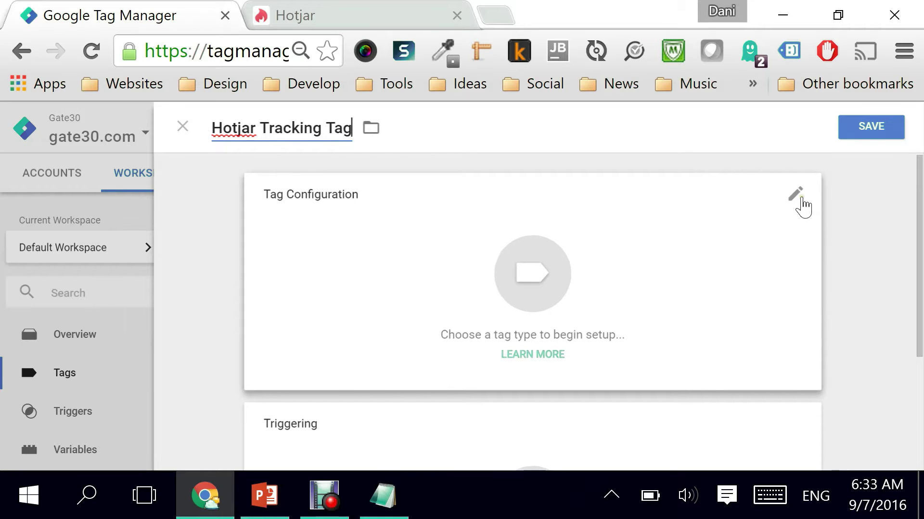
# Set the Hotjar Tracking Tag's type to Custom HTML.
pyautogui.click(801, 199)
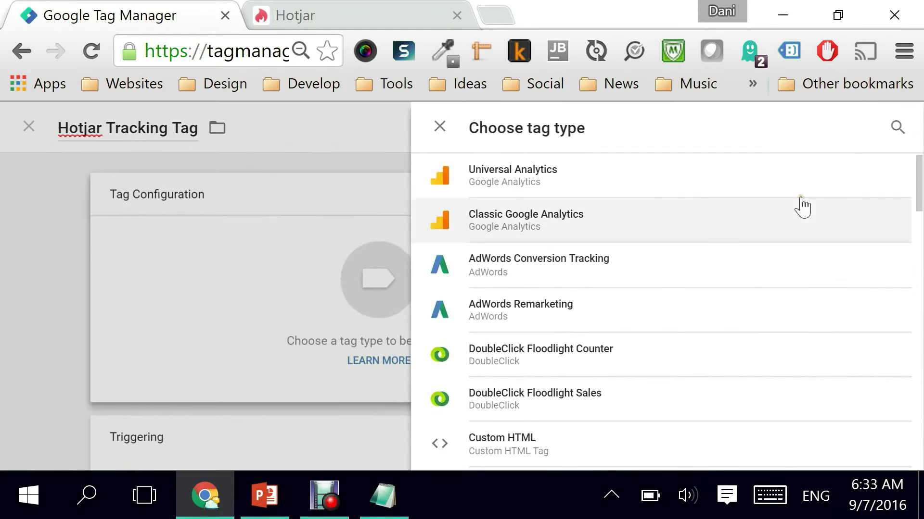
pyautogui.moveTo(919, 192); pyautogui.dragTo(919, 210)
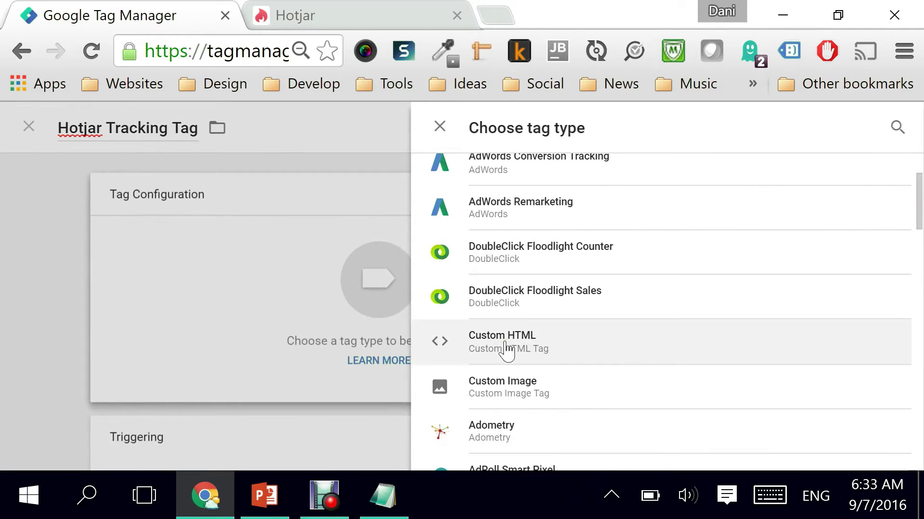
pyautogui.click(505, 341)
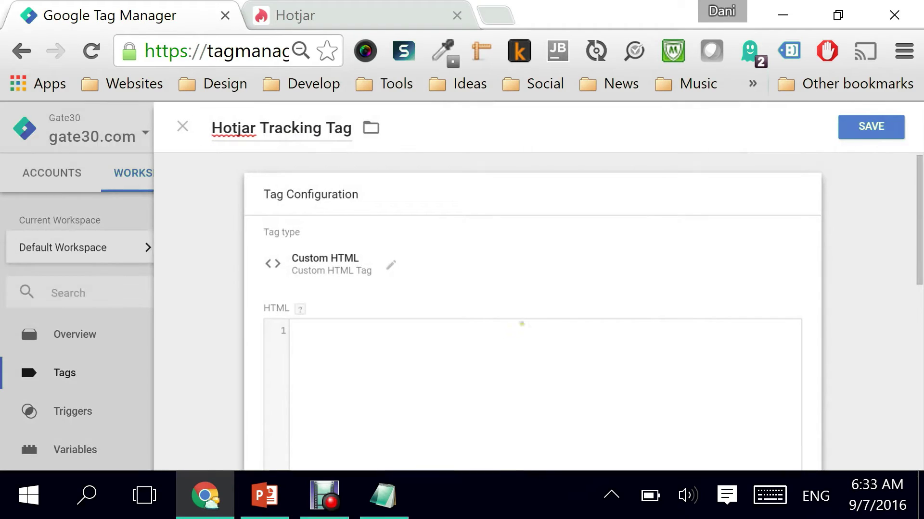
# Paste the Hotjar tracking code into the HTML field and expand Advanced Settings.
pyautogui.moveTo(919, 212); pyautogui.dragTo(919, 253)
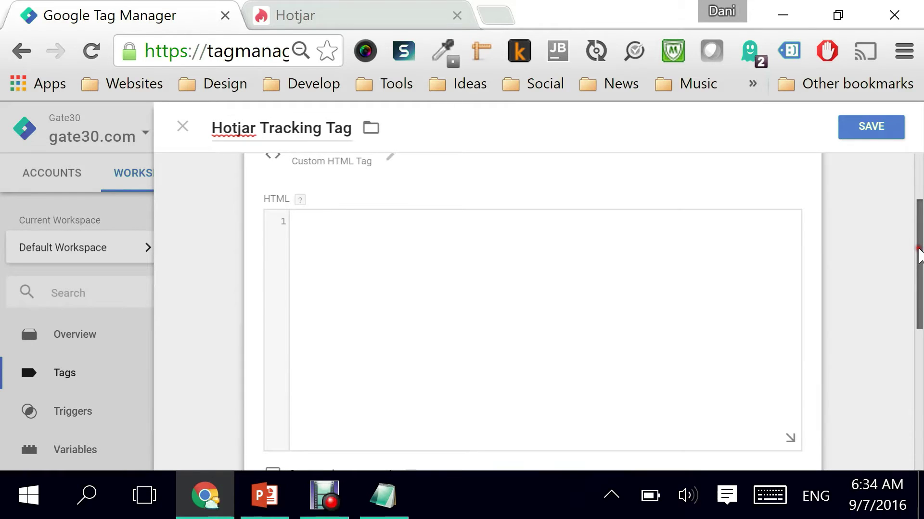
pyautogui.moveTo(919, 250); pyautogui.dragTo(918, 235)
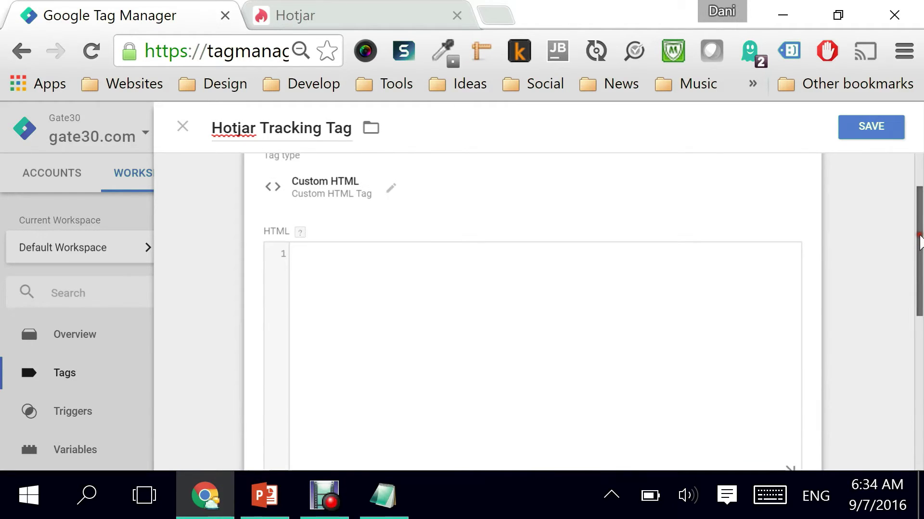
pyautogui.moveTo(919, 243); pyautogui.dragTo(918, 251)
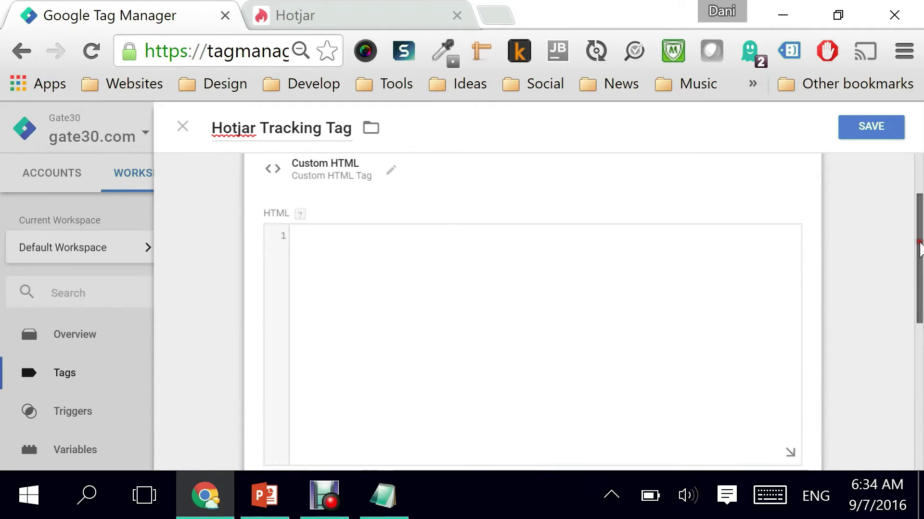
pyautogui.click(361, 241)
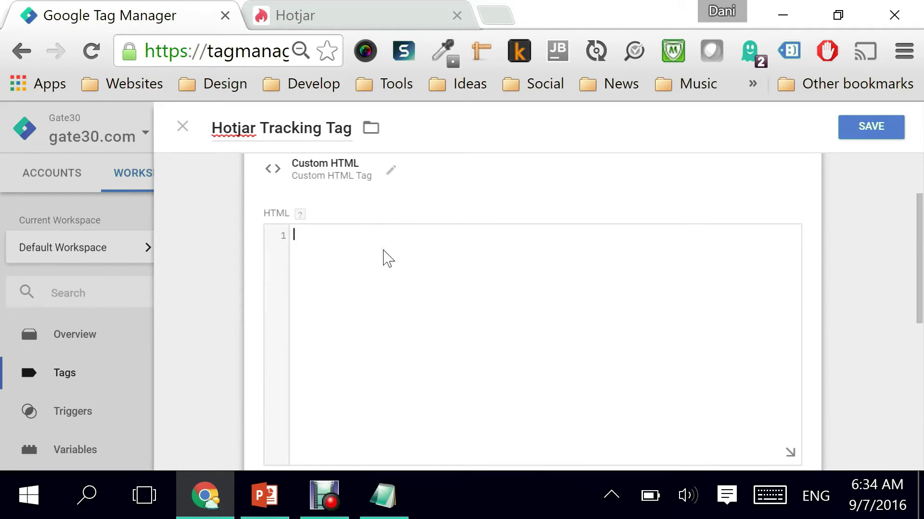
pyautogui.hotkey('ctrl', 'v')
pyautogui.moveTo(918, 246); pyautogui.dragTo(913, 370)
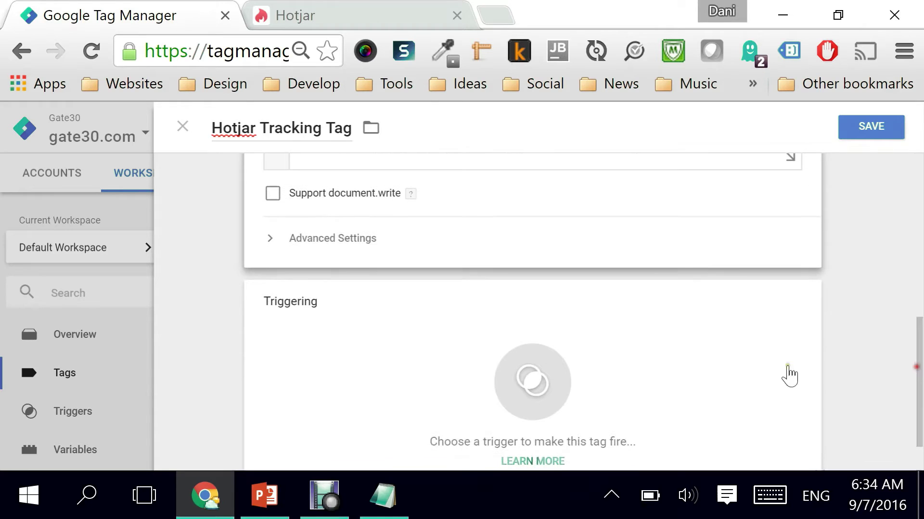
pyautogui.click(272, 244)
pyautogui.scroll(-2, 424, 264)
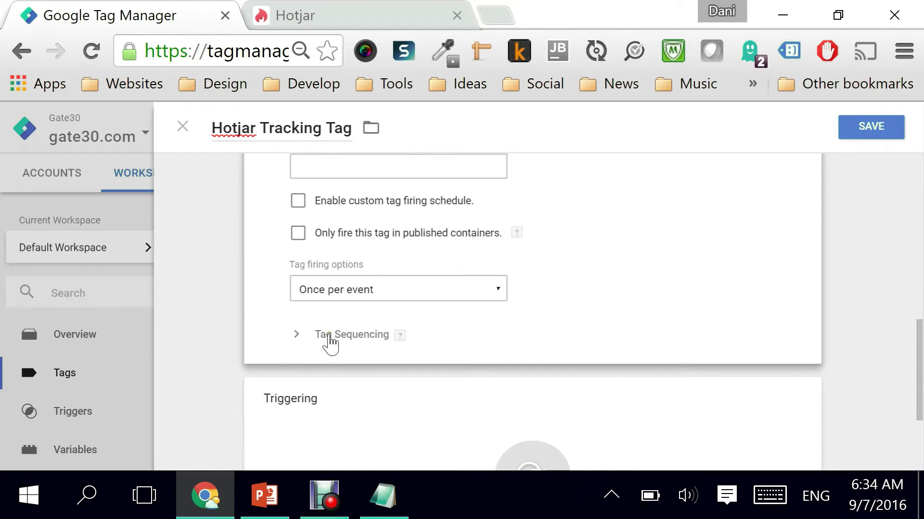
pyautogui.moveTo(919, 348); pyautogui.dragTo(919, 397)
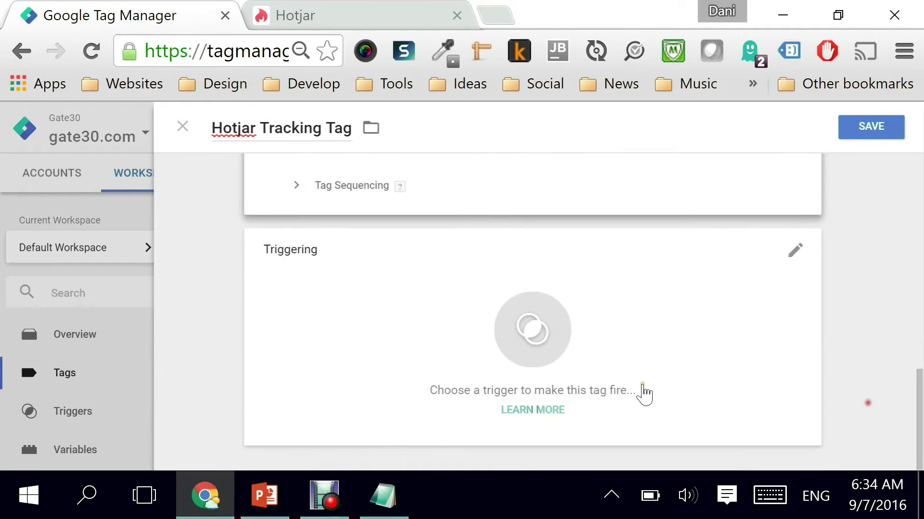
# Give the Hotjar Tracking Tag an All Pages trigger and save it.
pyautogui.click(796, 255)
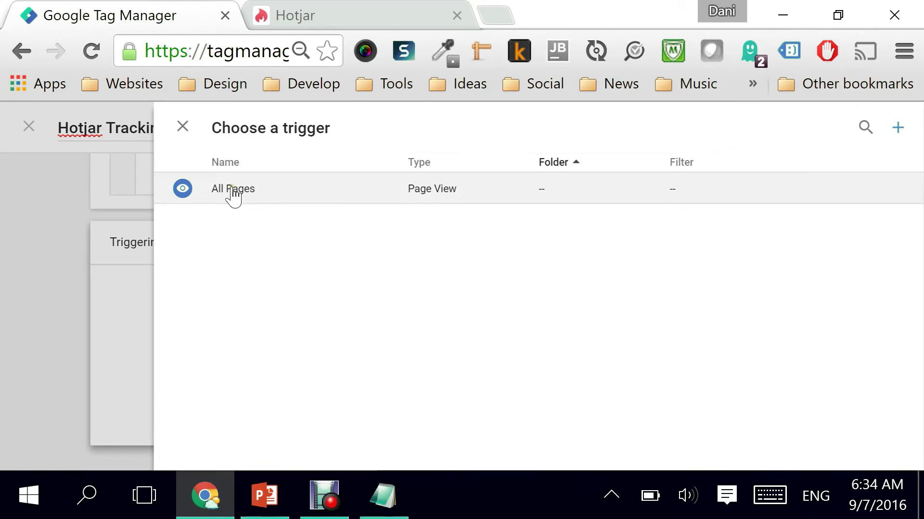
pyautogui.click(232, 192)
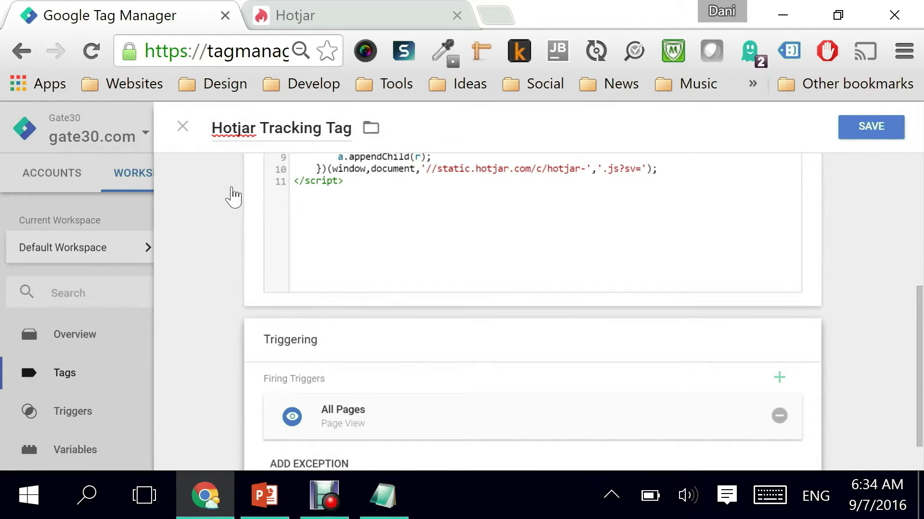
pyautogui.click(880, 128)
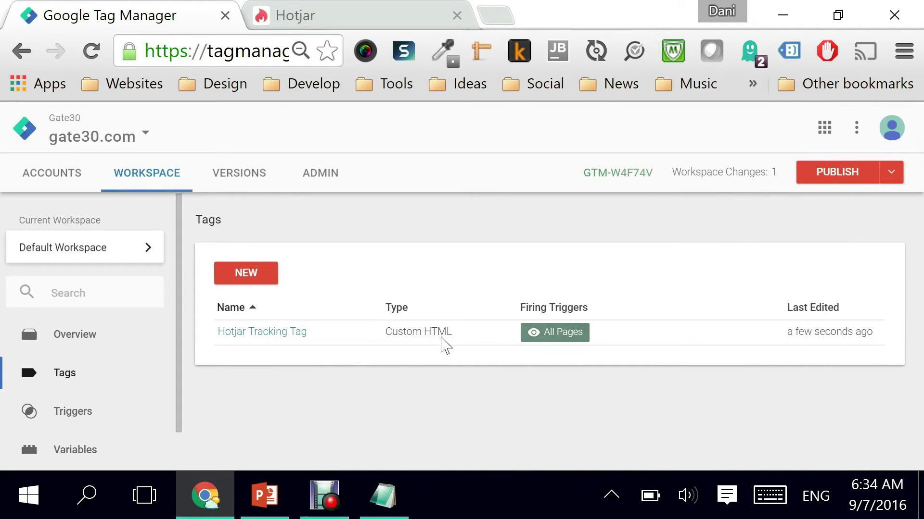
# Choose Publish Now and reveal the version name and description fields.
pyautogui.click(890, 174)
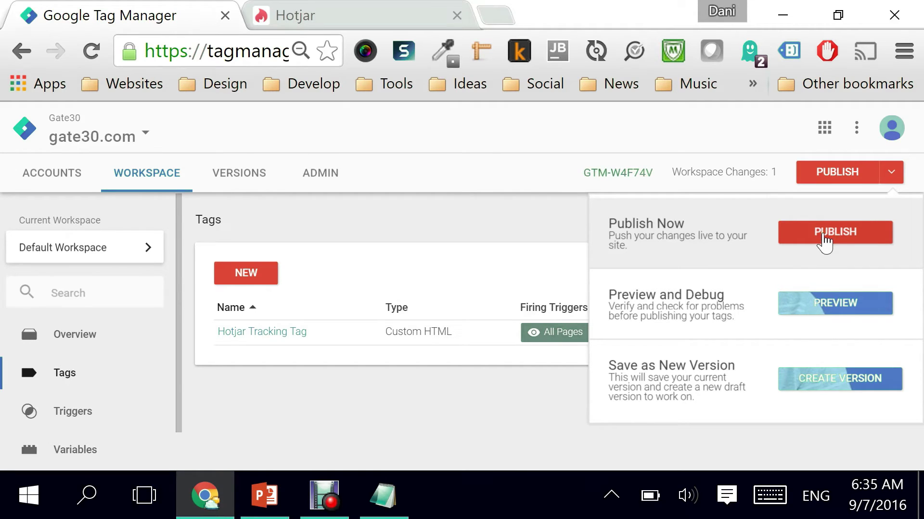
pyautogui.click(824, 241)
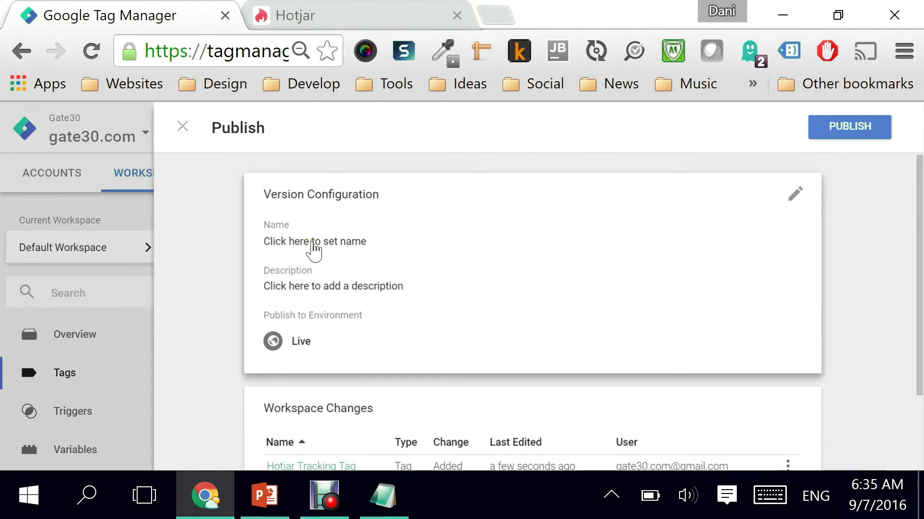
pyautogui.click(315, 241)
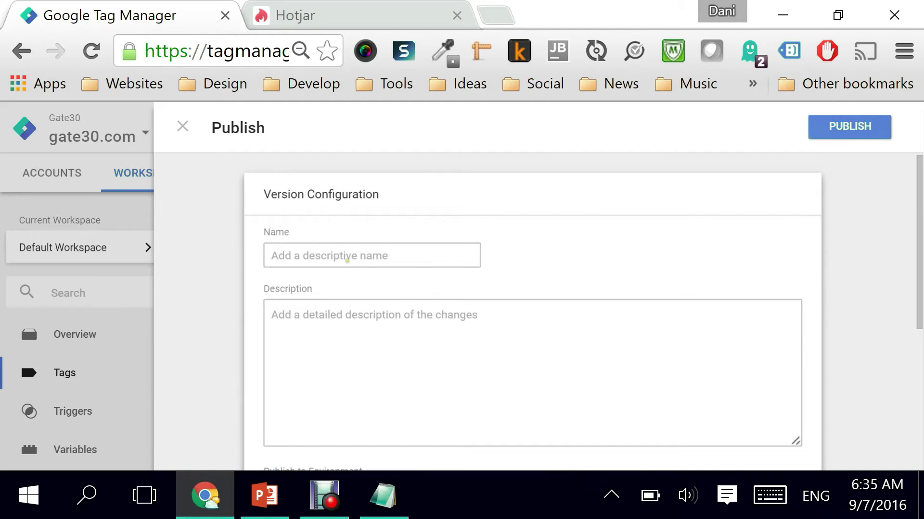
pyautogui.click(346, 261)
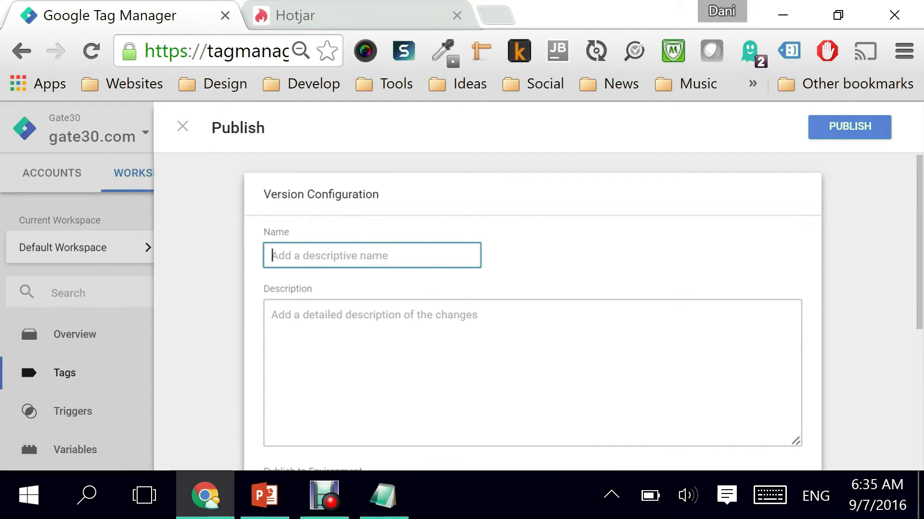
# Name the version 'added Hotjar Tag' and paste that same text as its description.
pyautogui.write('added Hotjar Tag')
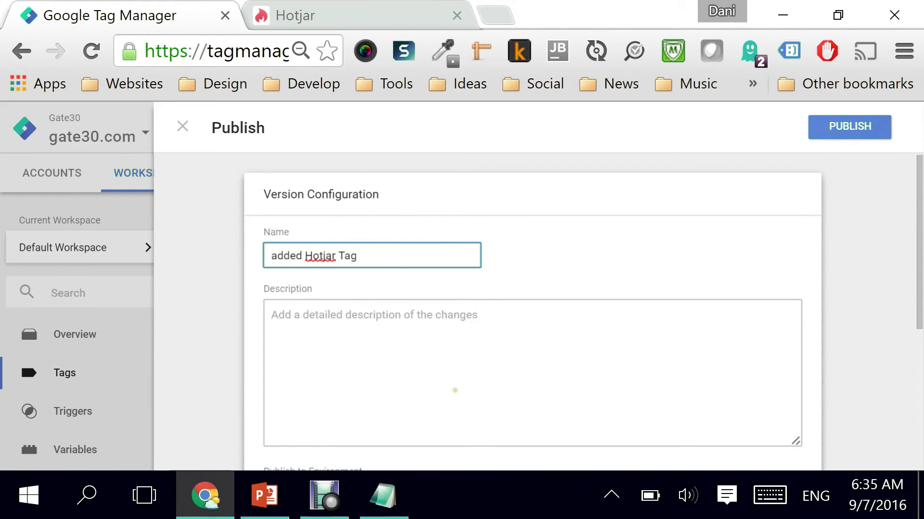
pyautogui.click(361, 303)
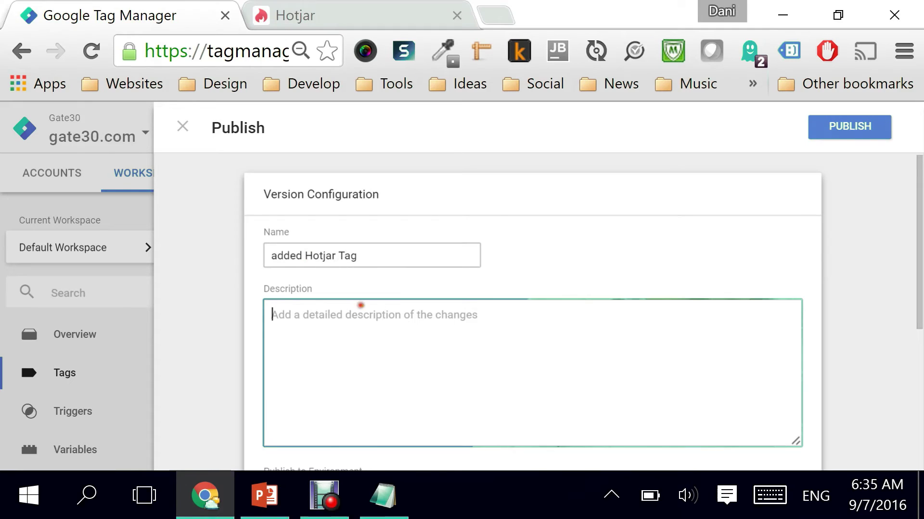
pyautogui.moveTo(373, 255); pyautogui.dragTo(234, 260)
pyautogui.hotkey('ctrl', 'c')
pyautogui.click(300, 320)
pyautogui.hotkey('ctrl', 'v')
pyautogui.moveTo(919, 292)
pyautogui.mouseDown()
pyautogui.moveTo(919, 411)
pyautogui.moveTo(921, 303)
pyautogui.mouseUp()
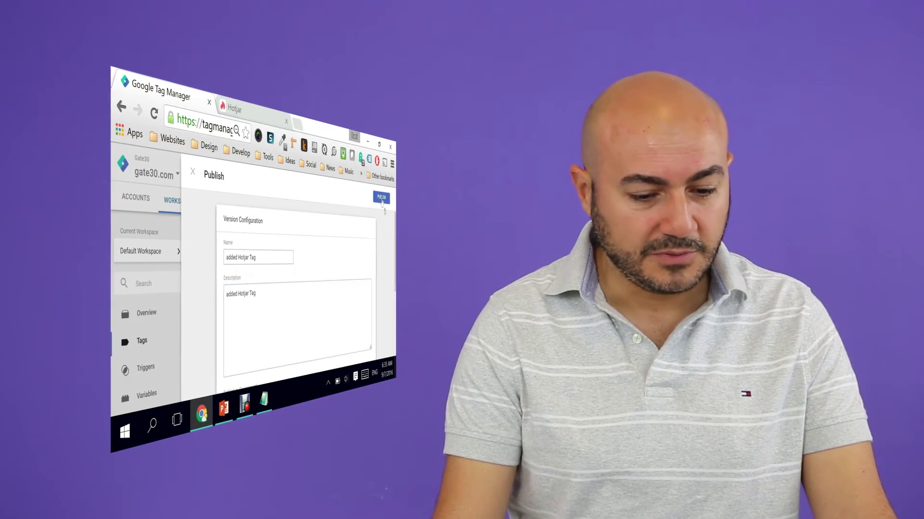
# Publish Version 1 'added Hotjar Tag' and review its summary of one added tag.
pyautogui.click(387, 198)
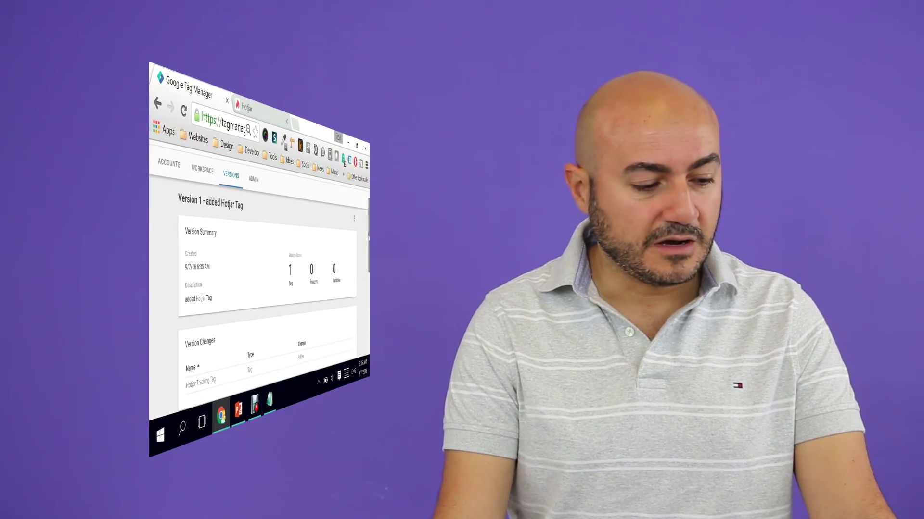
pyautogui.scroll(-3, 264, 288)
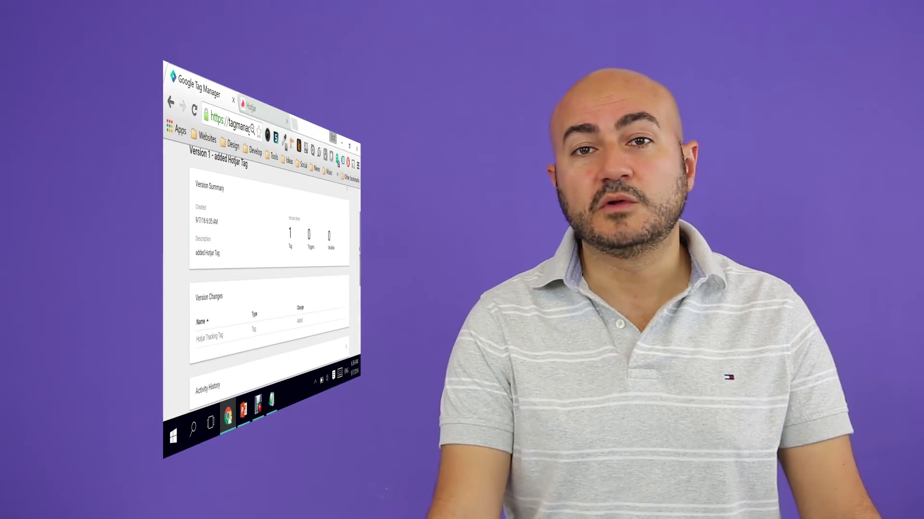